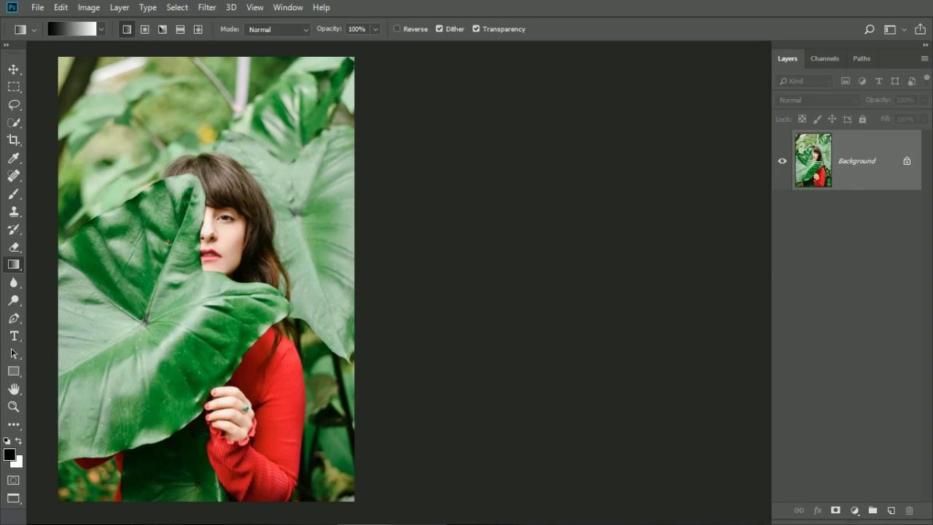
Step: Add a Hue/Saturation layer and drop the Greens range saturation to -52
left_click(859, 511)
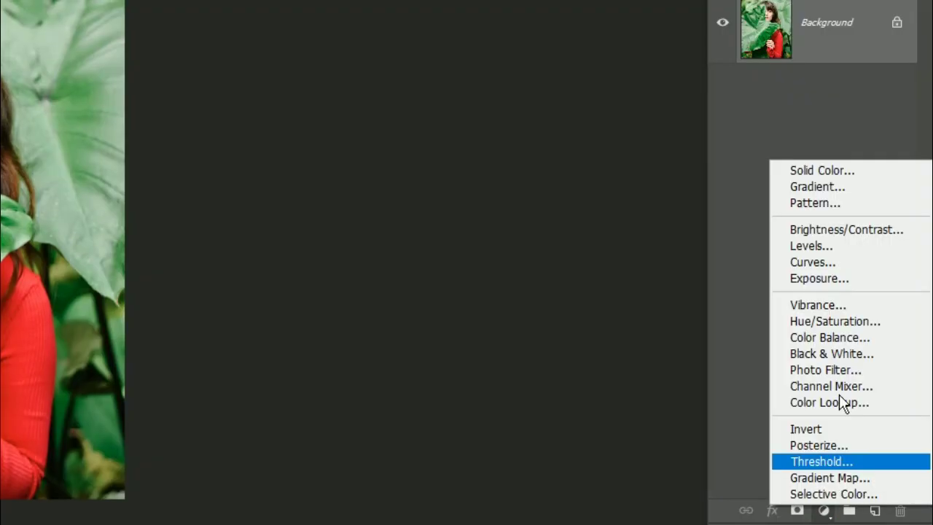
left_click(842, 322)
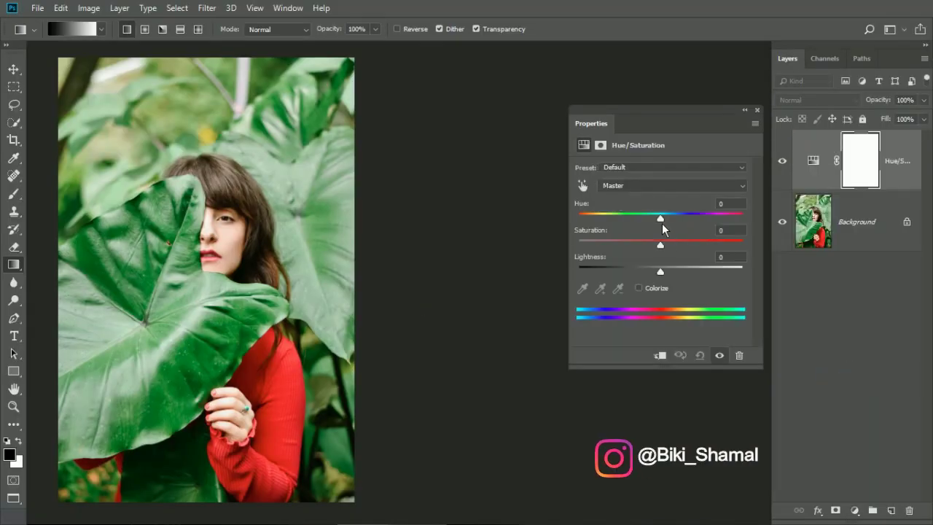
left_click(650, 186)
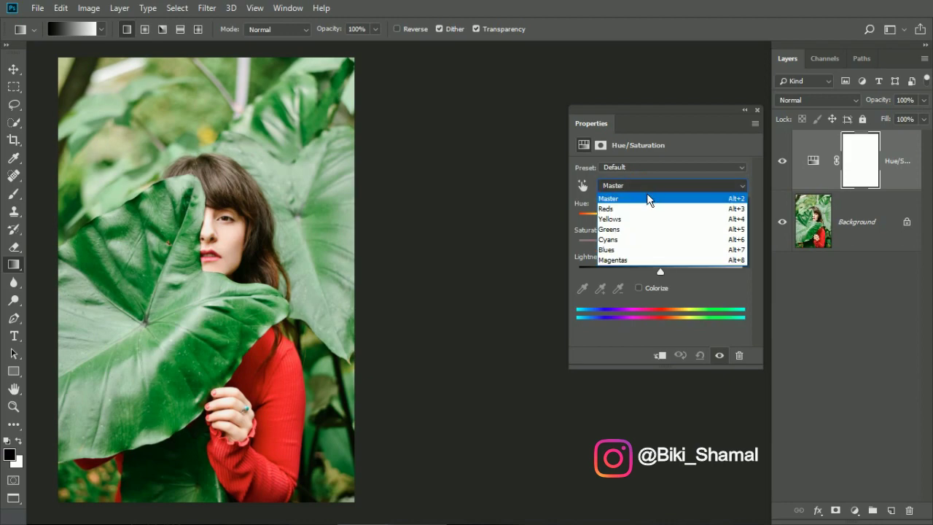
left_click(618, 229)
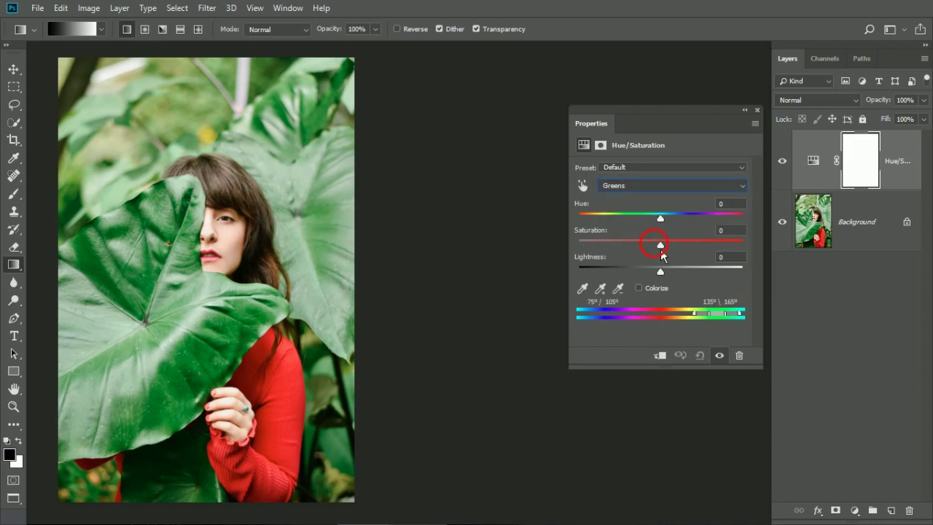
mouse_move(658, 244)
left_mouse_down()
mouse_move(611, 253)
mouse_move(625, 253)
left_mouse_up()
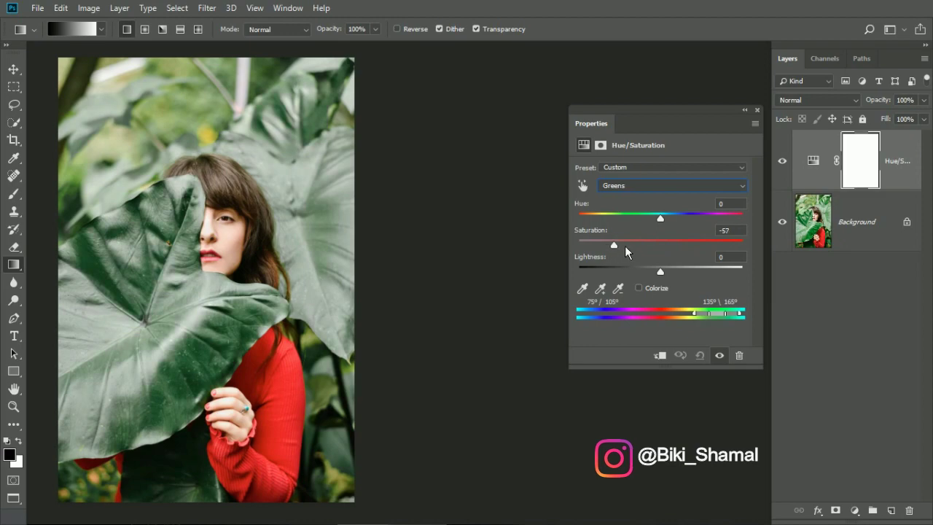
left_click(649, 186)
Step: Set the Yellows range to saturation -52 and lightness -27
left_click(635, 211)
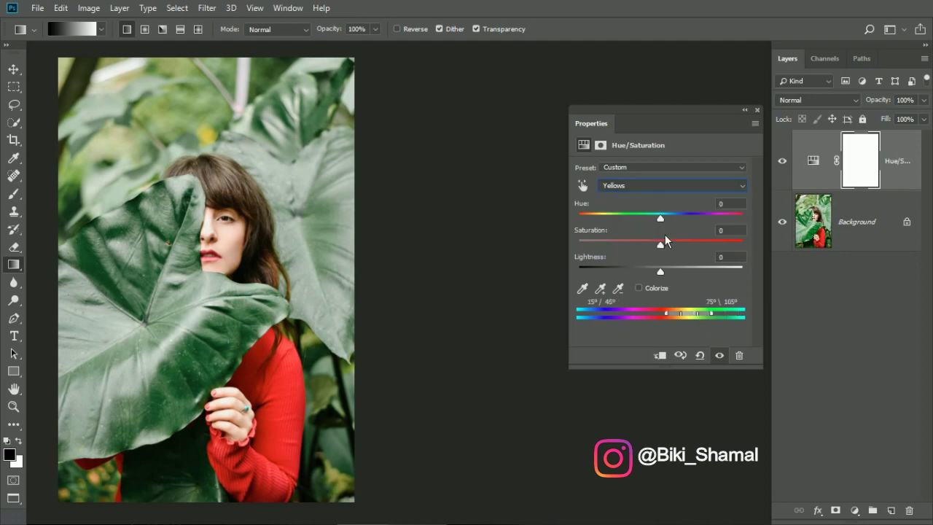
left_click_drag(665, 241, 607, 256)
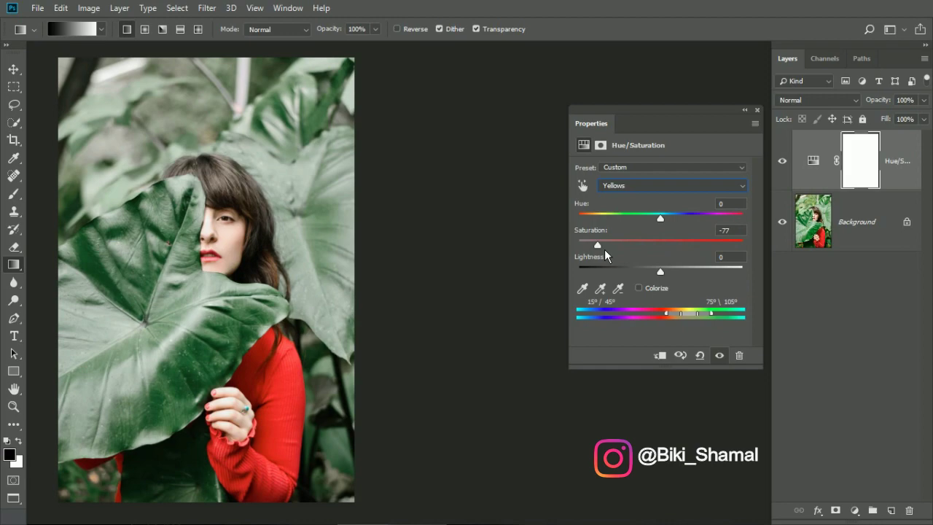
left_click_drag(666, 282, 651, 273)
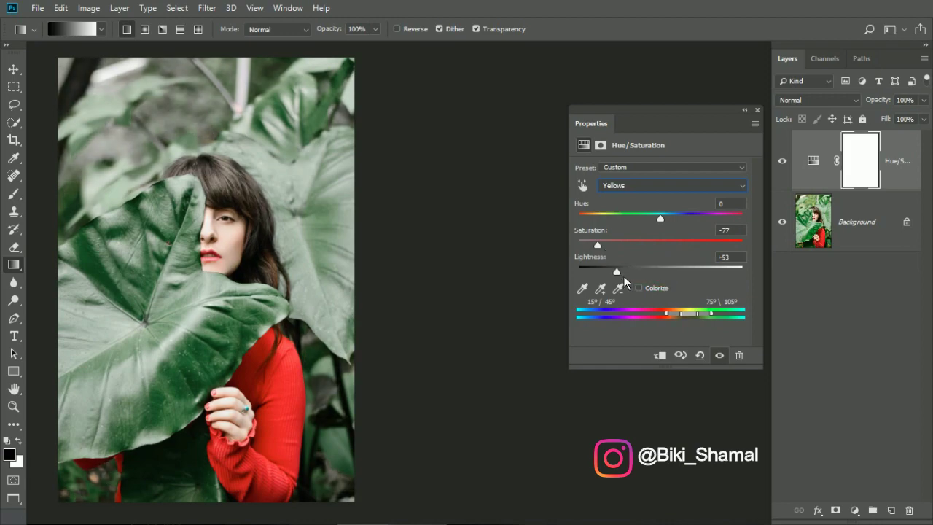
mouse_move(597, 244)
left_mouse_down()
mouse_move(617, 245)
mouse_move(646, 279)
left_mouse_up()
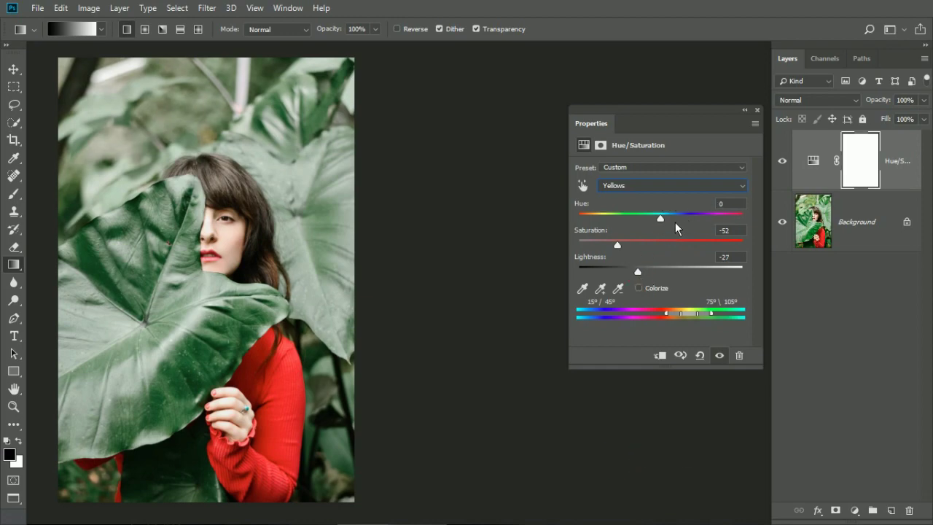
Step: Add a Levels layer and raise the RGB black input to 43
left_click(854, 510)
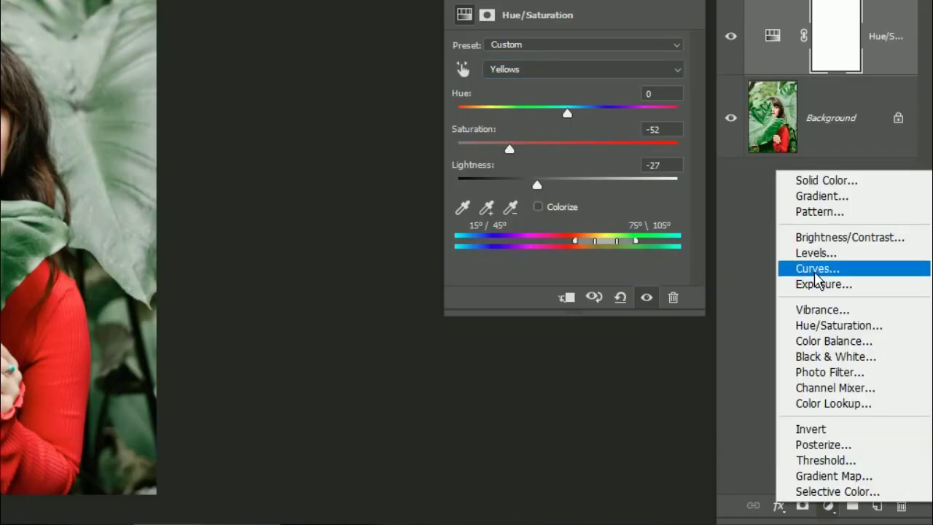
left_click(816, 254)
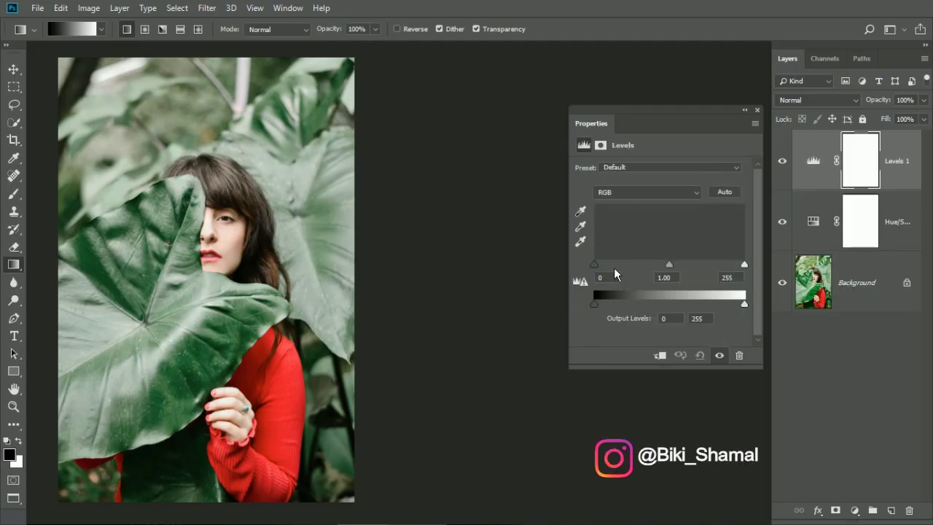
double_click(602, 275)
type("8")
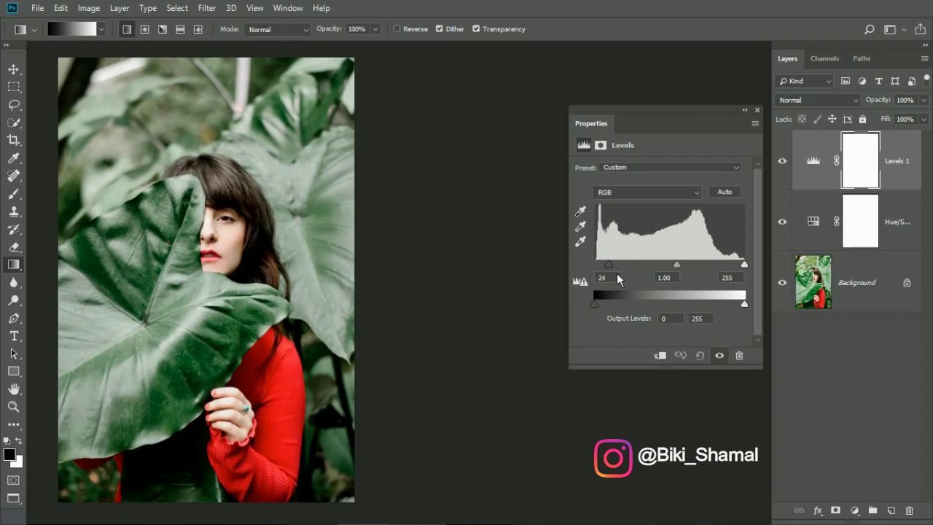
left_click_drag(618, 279, 627, 278)
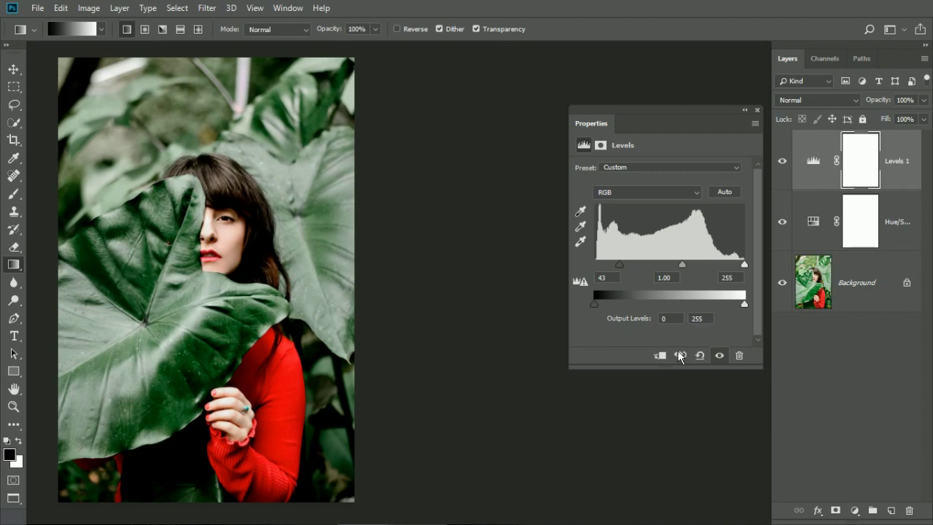
Step: Set the Green channel levels to black 1 and midtone 1.05
left_click(656, 192)
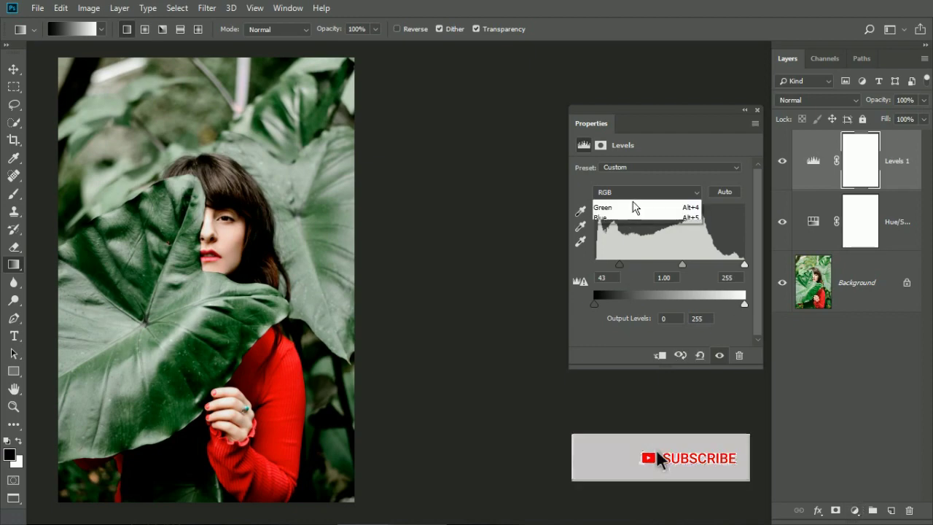
left_click(632, 227)
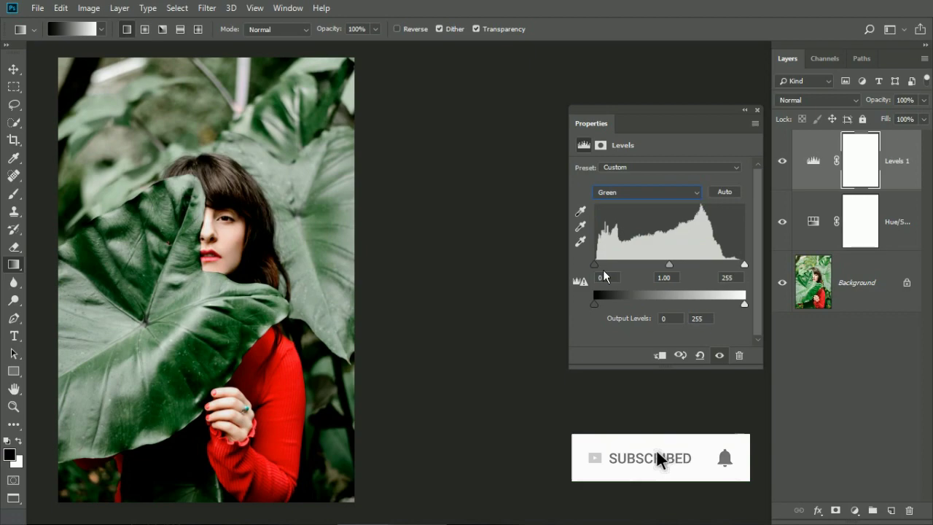
mouse_move(604, 271)
left_mouse_down()
mouse_move(615, 274)
mouse_move(602, 277)
left_mouse_up()
left_click_drag(678, 274, 674, 264)
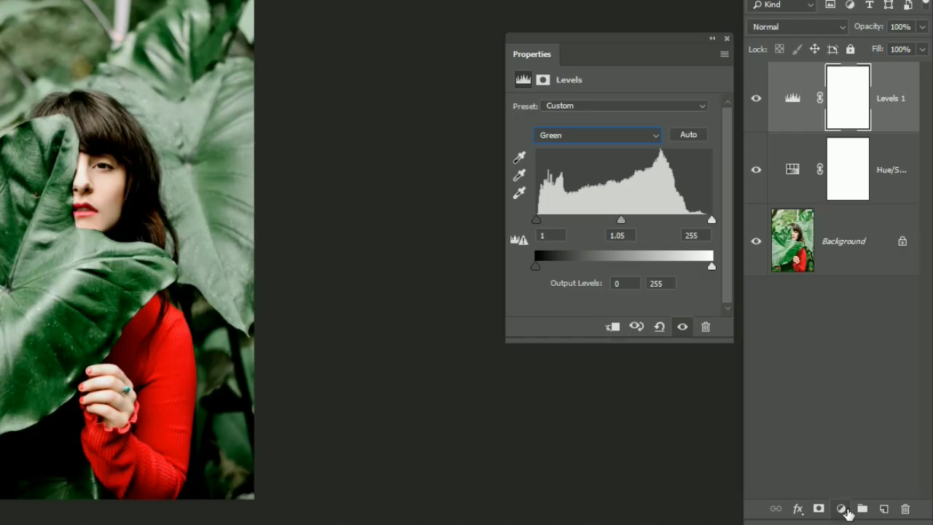
left_click(854, 510)
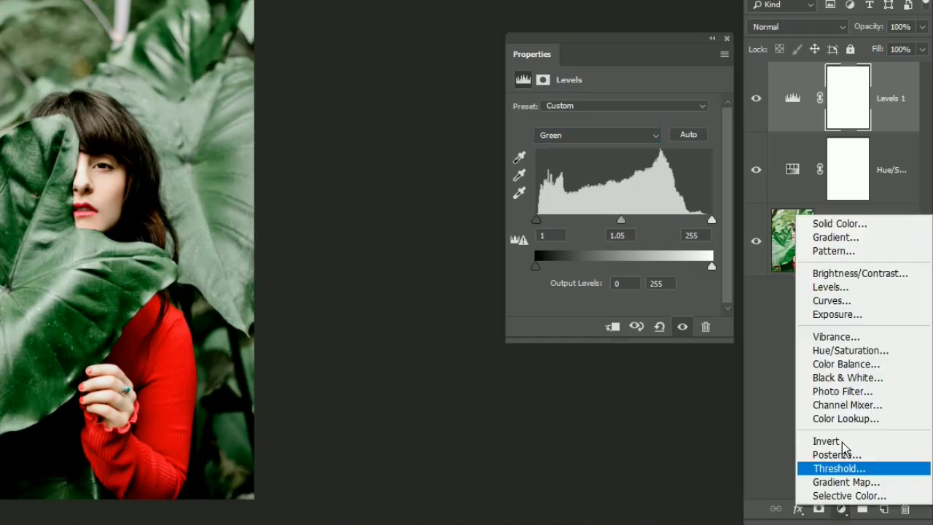
Step: Add a Curves layer with a lifted black point and raised upper curve
left_click(839, 306)
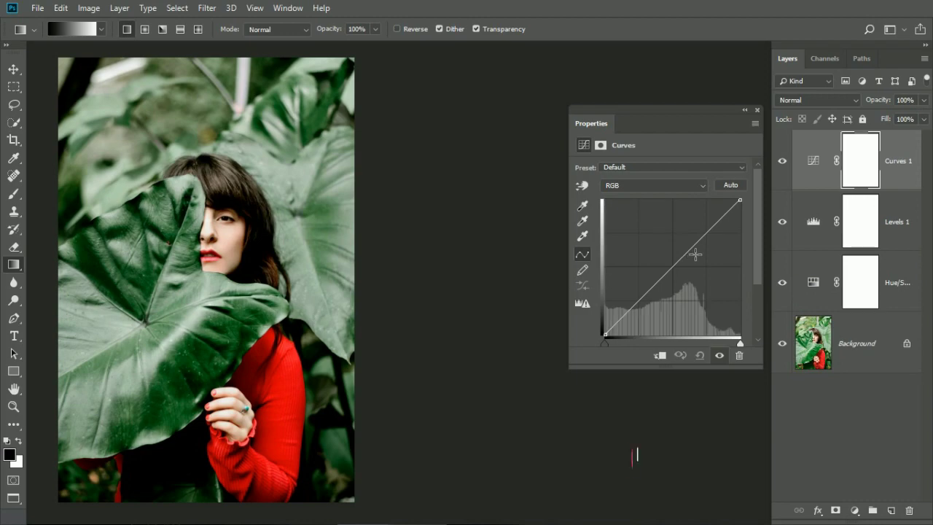
left_click(690, 249)
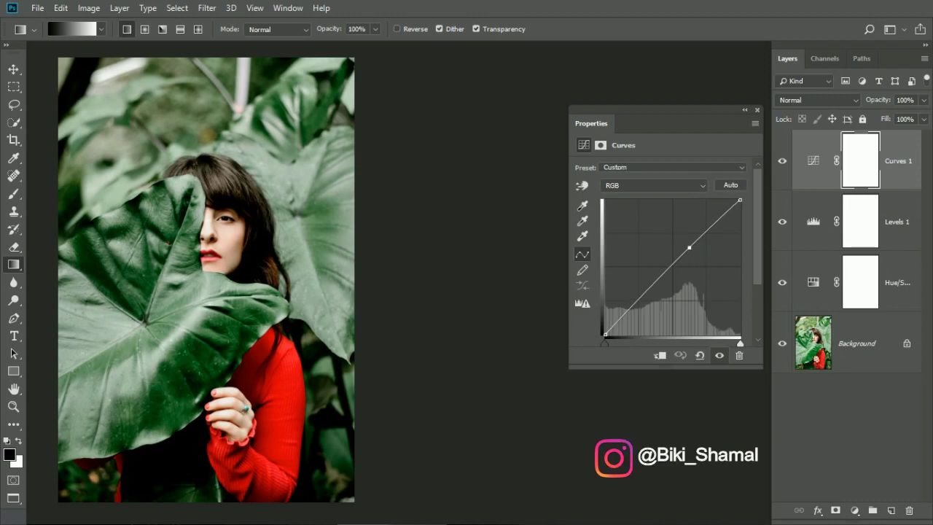
left_click(634, 305)
left_click_drag(606, 336, 606, 326)
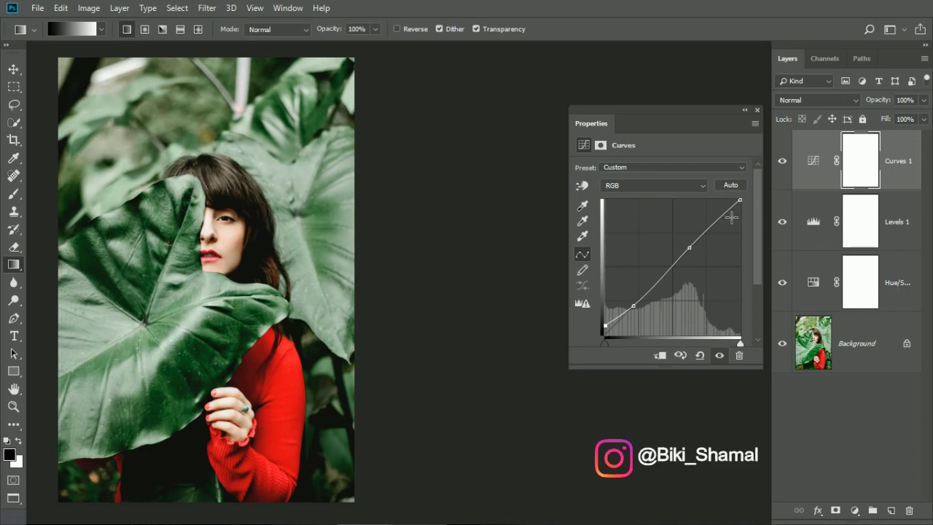
left_click_drag(722, 216, 722, 212)
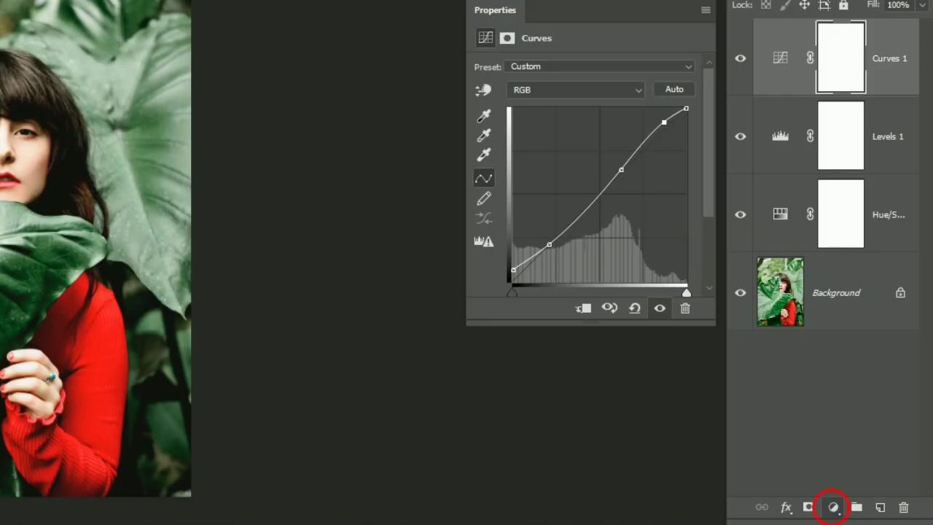
left_click(855, 511)
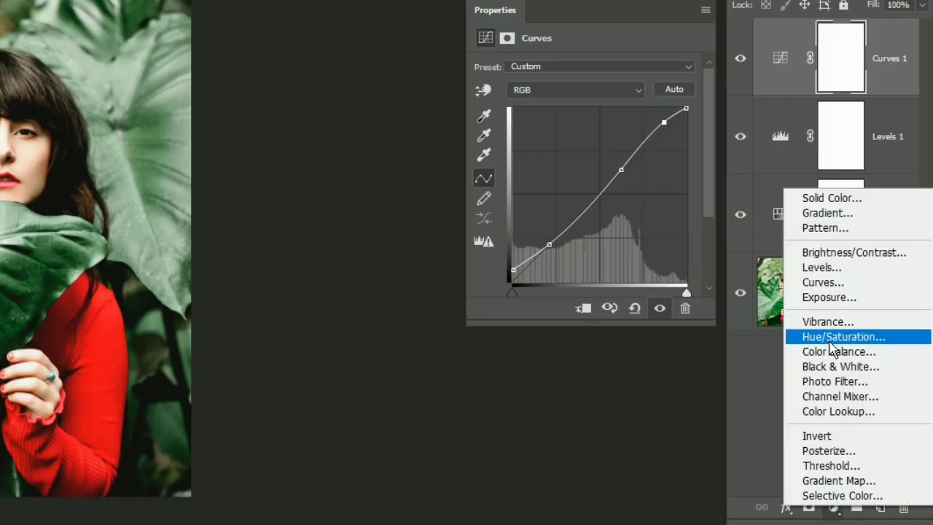
Step: Add a Vibrance layer set to Vibrance +19 and Saturation -11
left_click(827, 322)
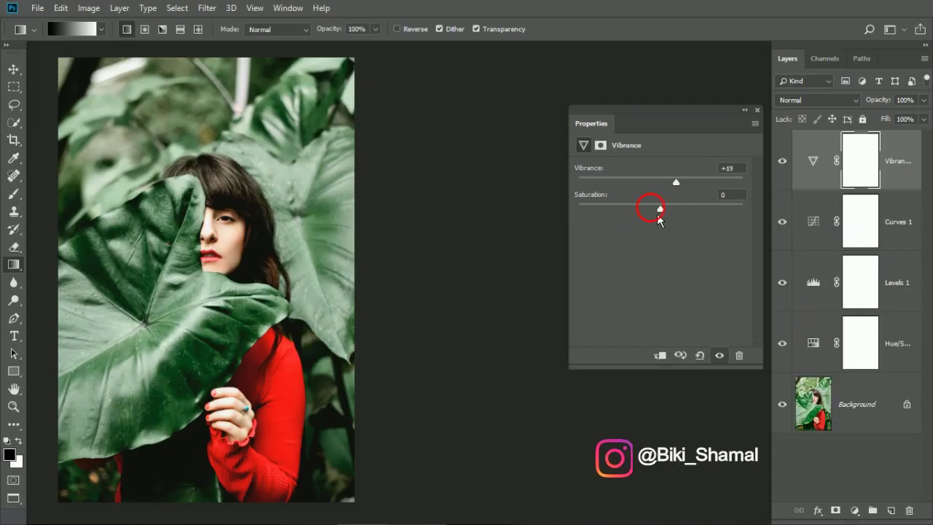
left_click_drag(661, 209, 650, 210)
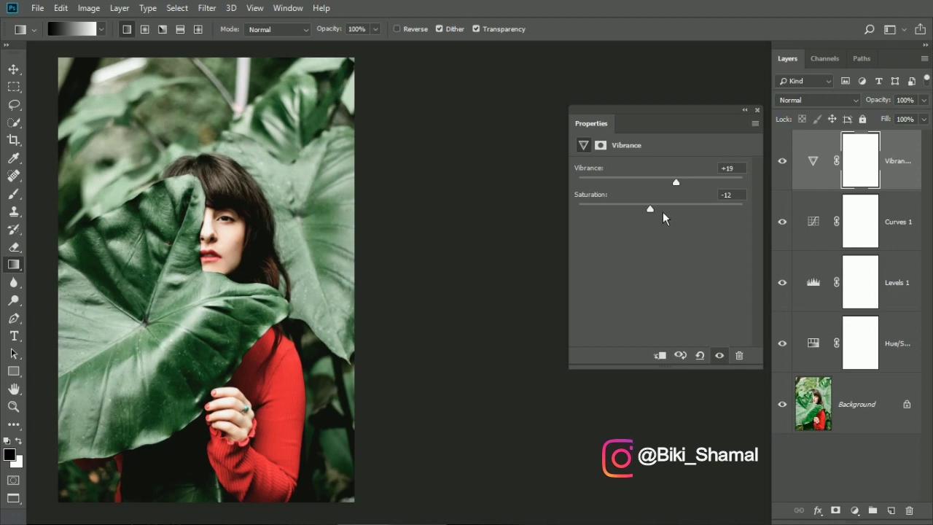
left_click(663, 212)
left_click_drag(660, 211, 658, 211)
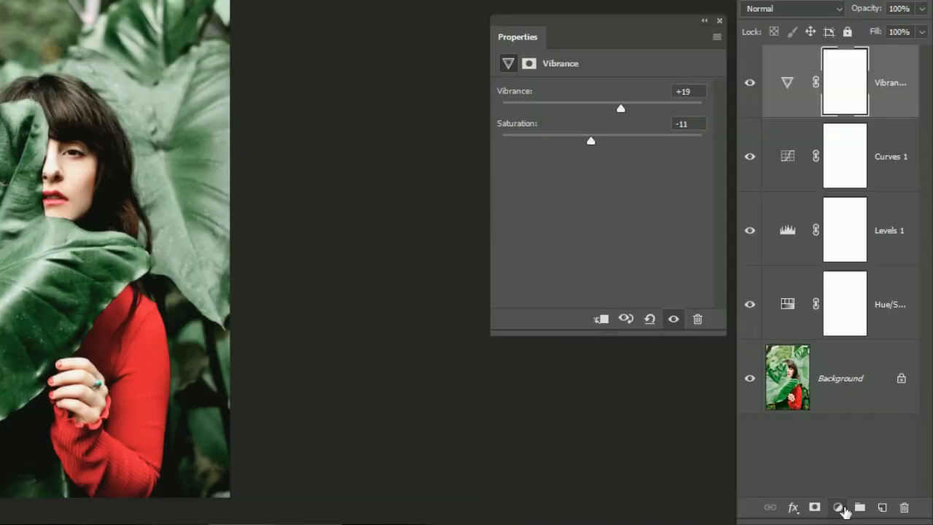
left_click(855, 510)
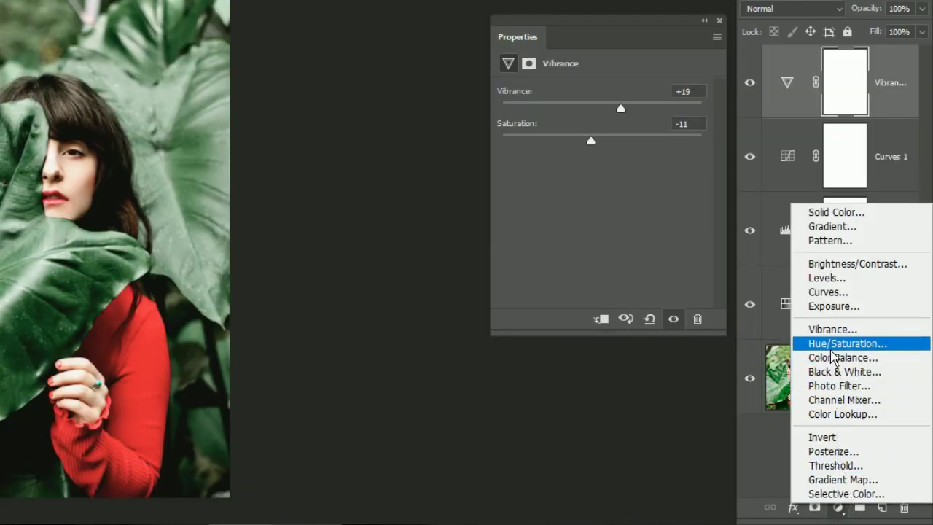
Step: Add a Brightness/Contrast layer at brightness -40 and contrast 49
left_click(828, 267)
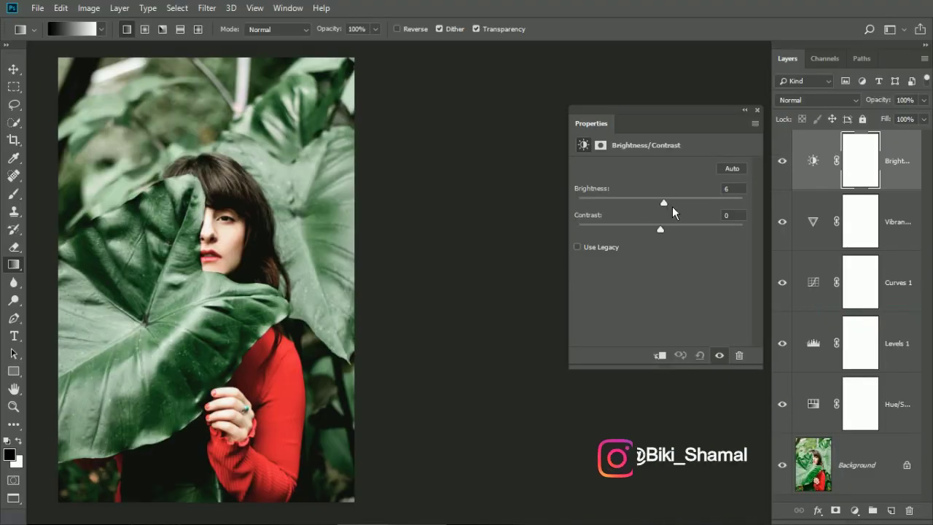
left_click_drag(672, 207, 645, 203)
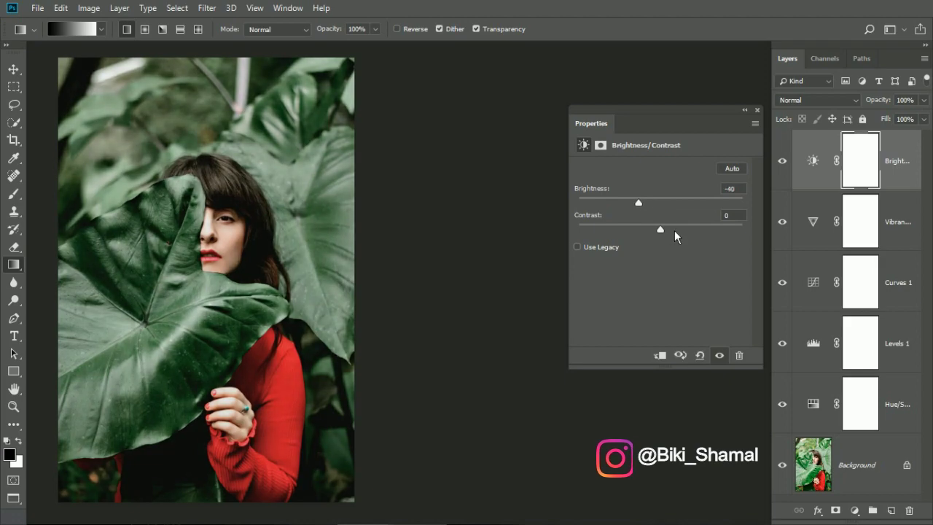
left_click(701, 235)
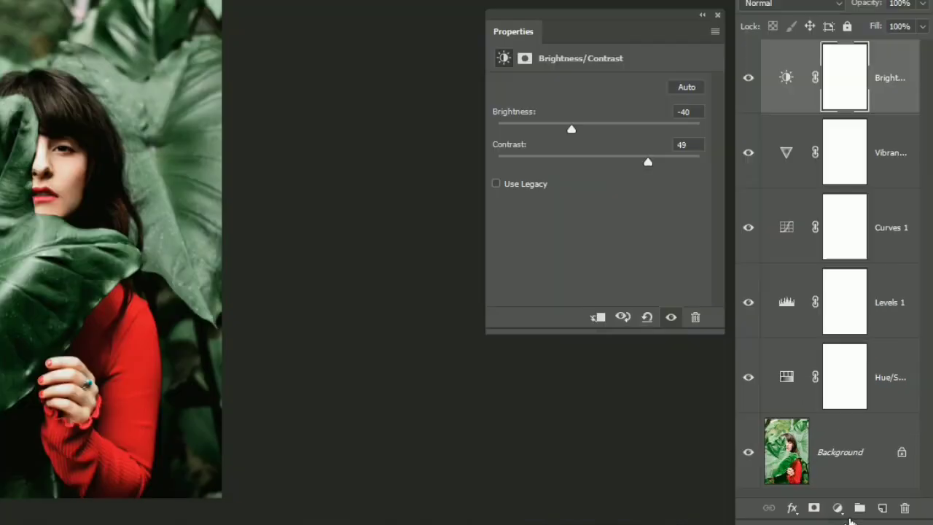
left_click(837, 508)
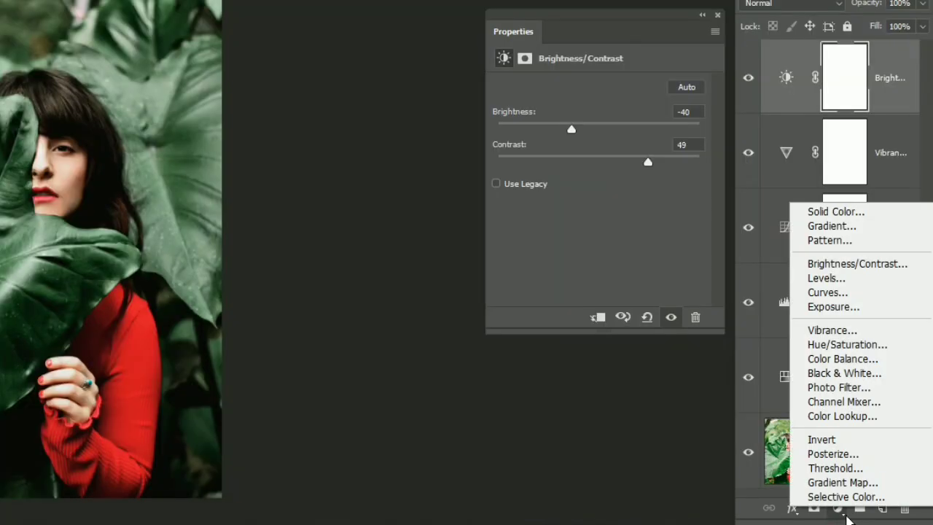
Step: Add an Exposure layer at exposure -0.50 and offset +0.0083
left_click(835, 306)
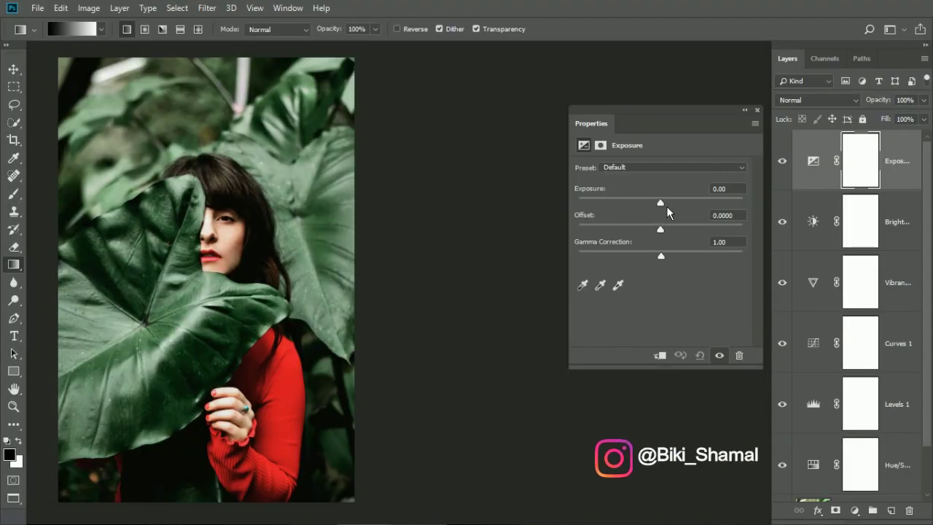
left_click_drag(667, 206, 662, 205)
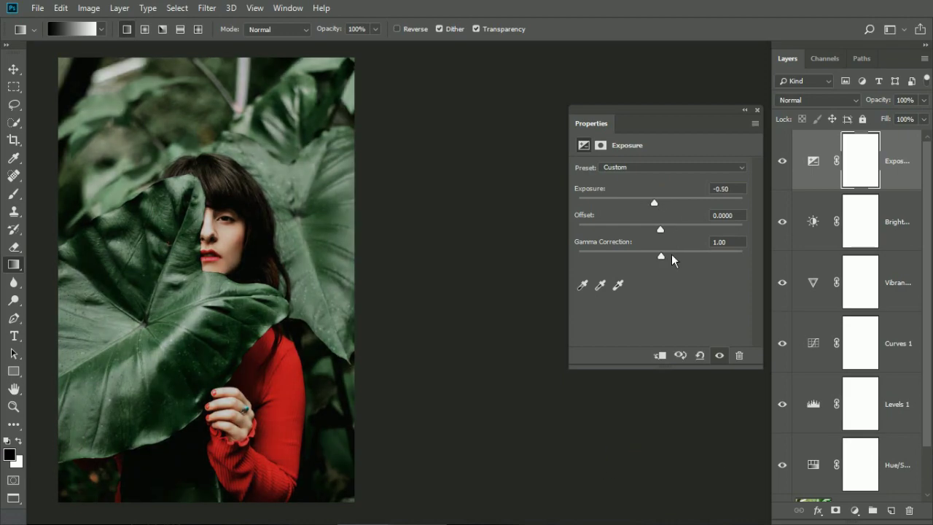
left_click_drag(666, 235, 668, 234)
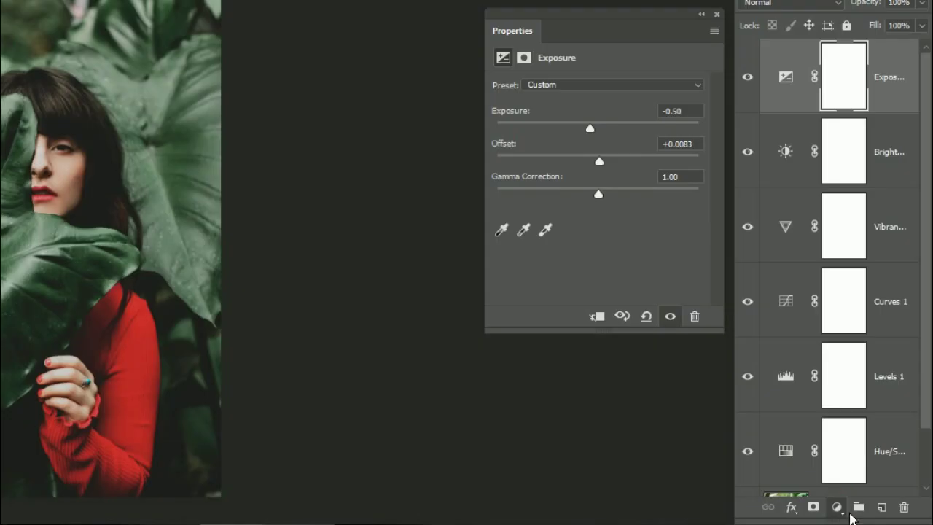
left_click(837, 507)
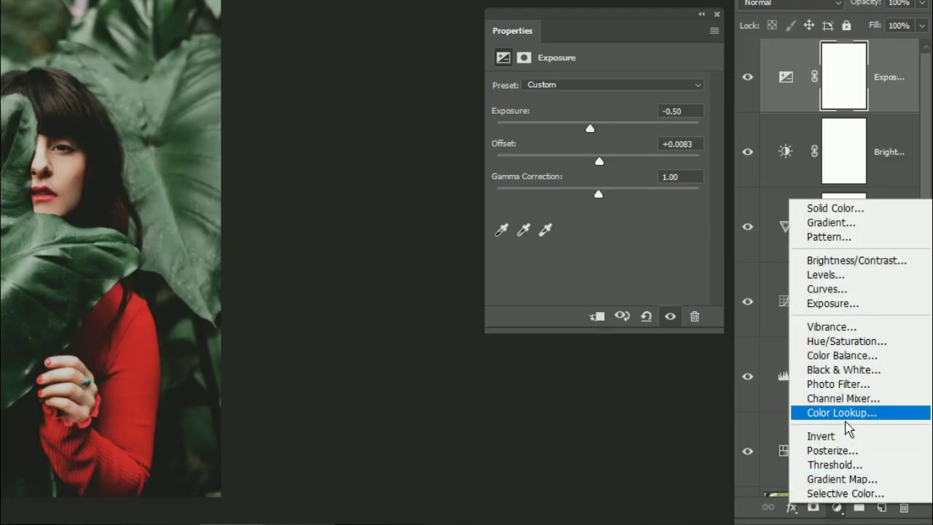
Step: Add Curves 2 with lifted blacks and a raised upper point forming an S-curve
left_click(842, 286)
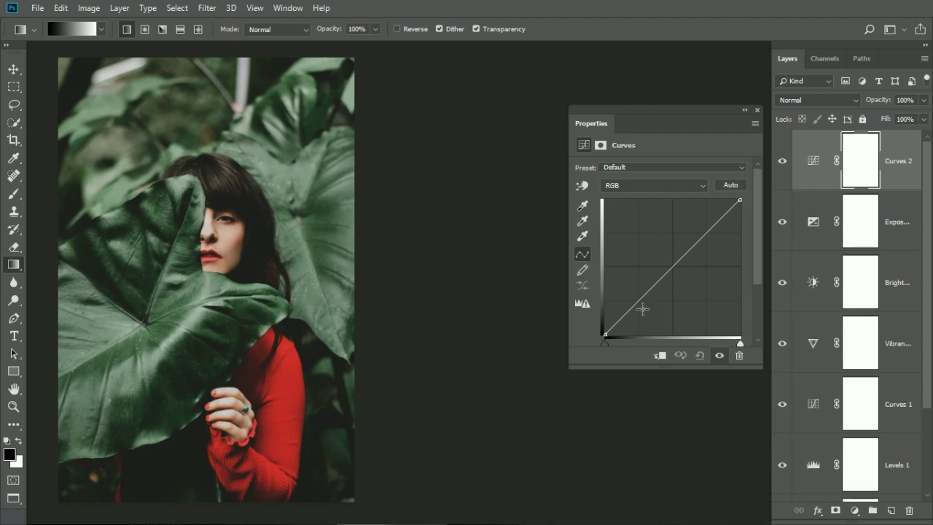
left_click(711, 230)
left_click(675, 266)
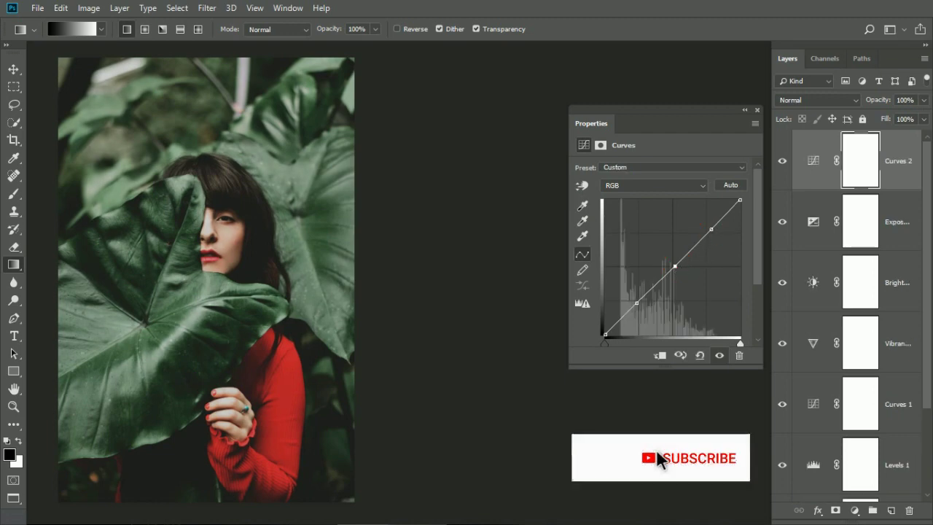
left_click_drag(611, 339, 607, 331)
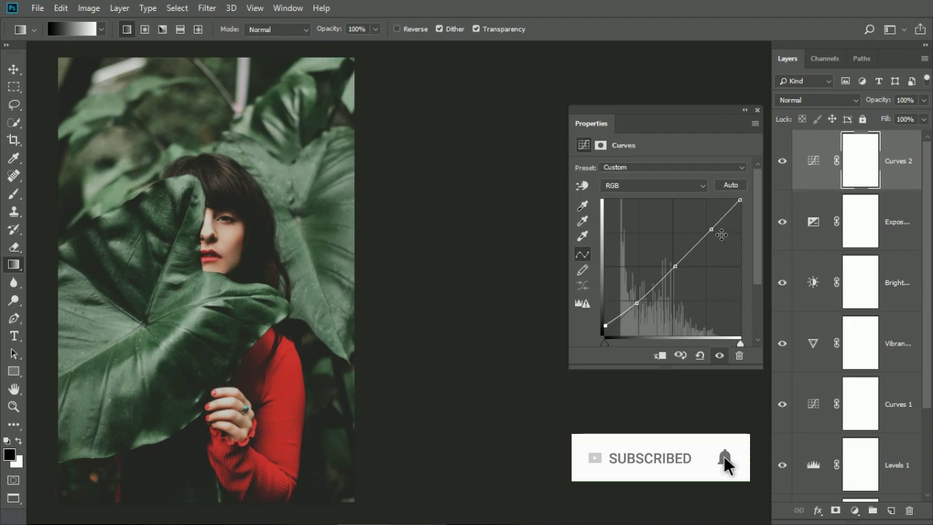
left_click_drag(716, 232, 718, 228)
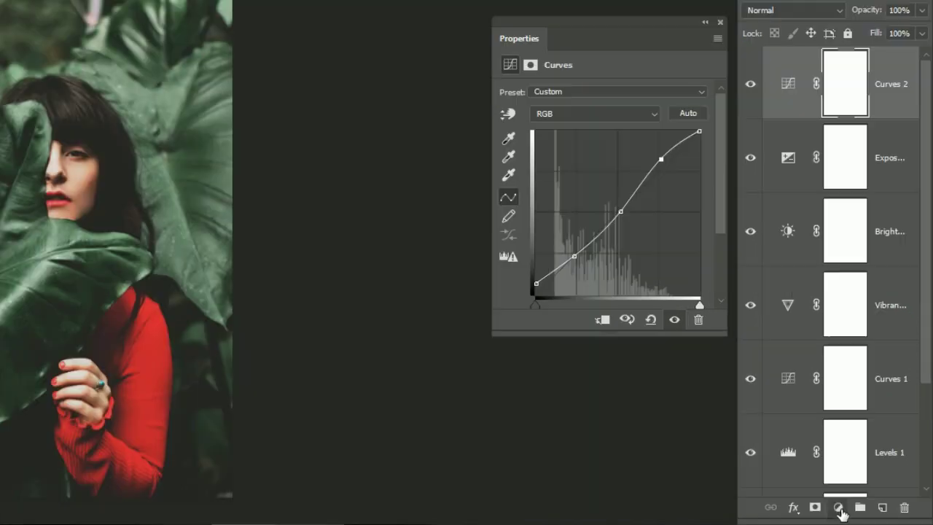
left_click(855, 510)
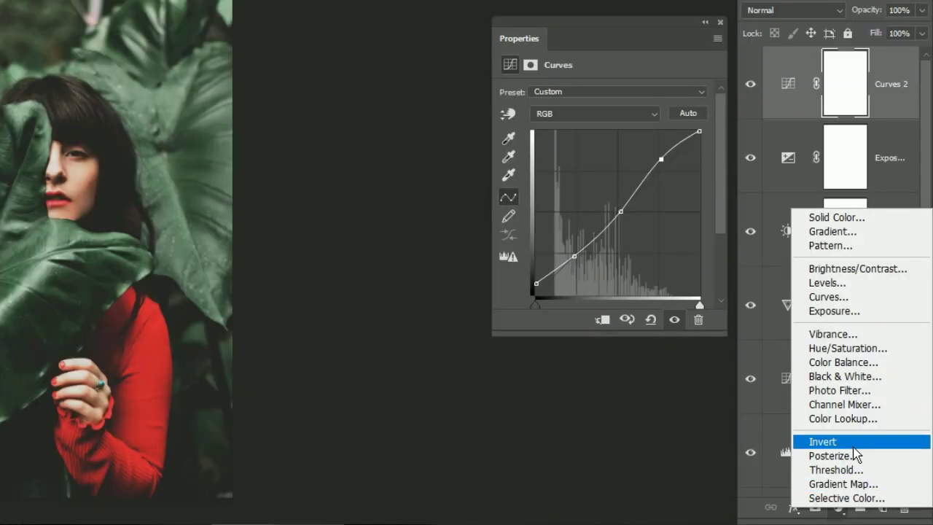
Step: Add a Photo Filter using dark green 122804 at 25% density
left_click(853, 390)
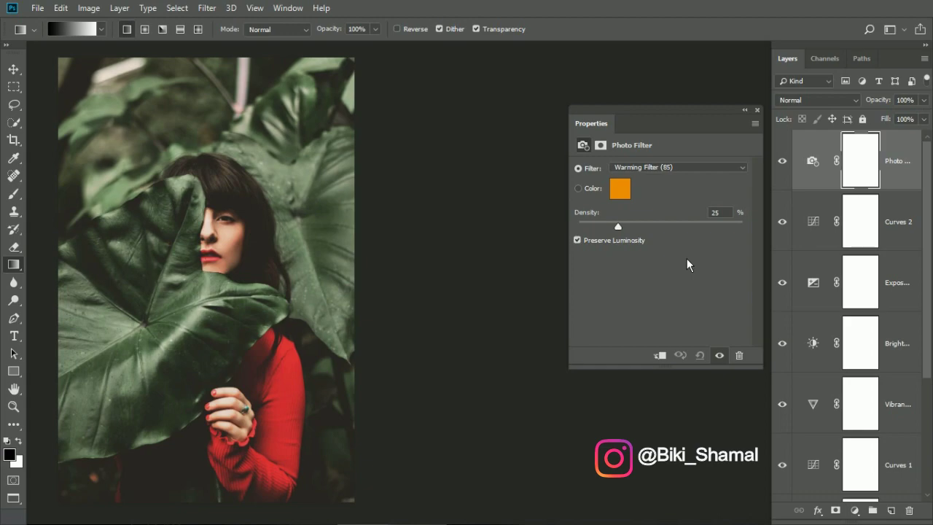
left_click(813, 172)
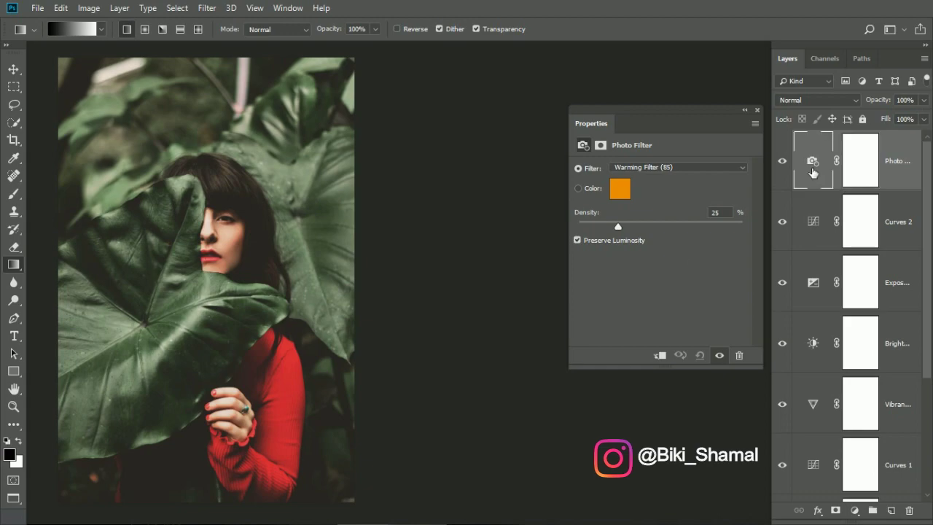
left_click(620, 189)
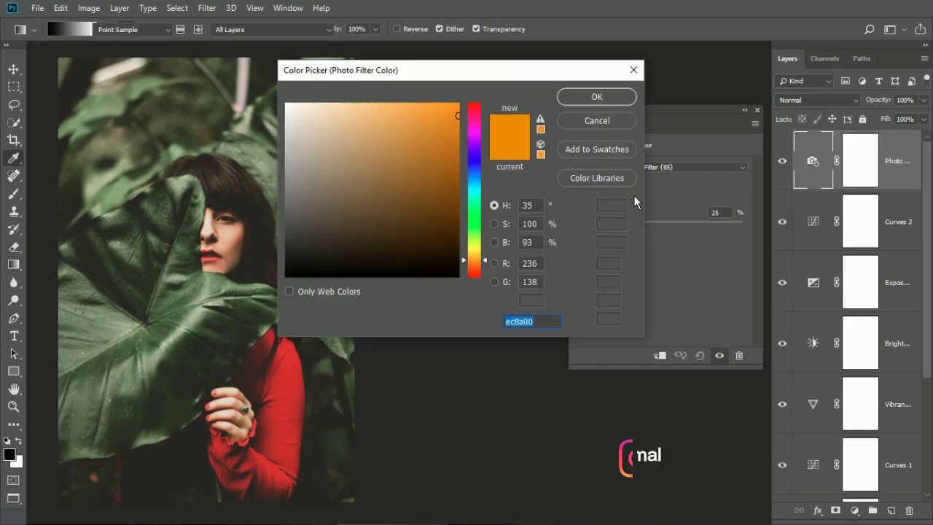
left_click(474, 229)
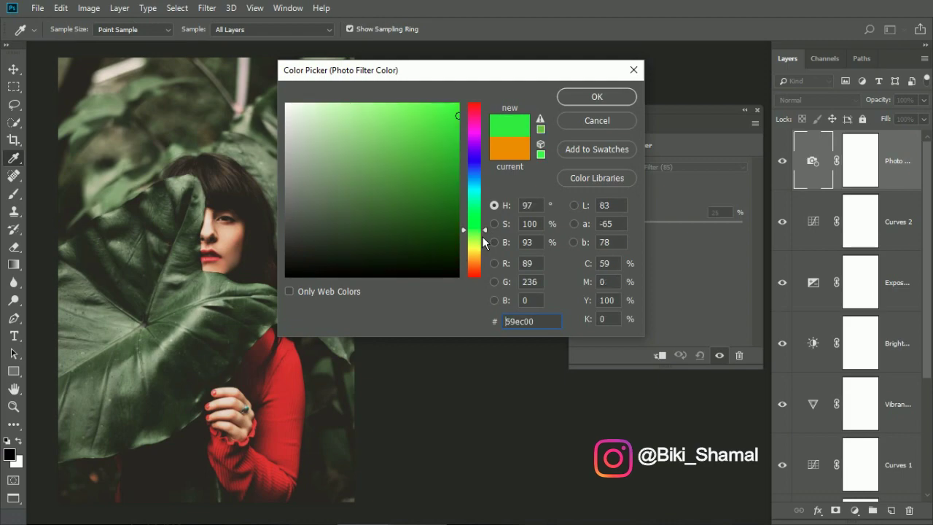
left_click(437, 233)
left_click(440, 250)
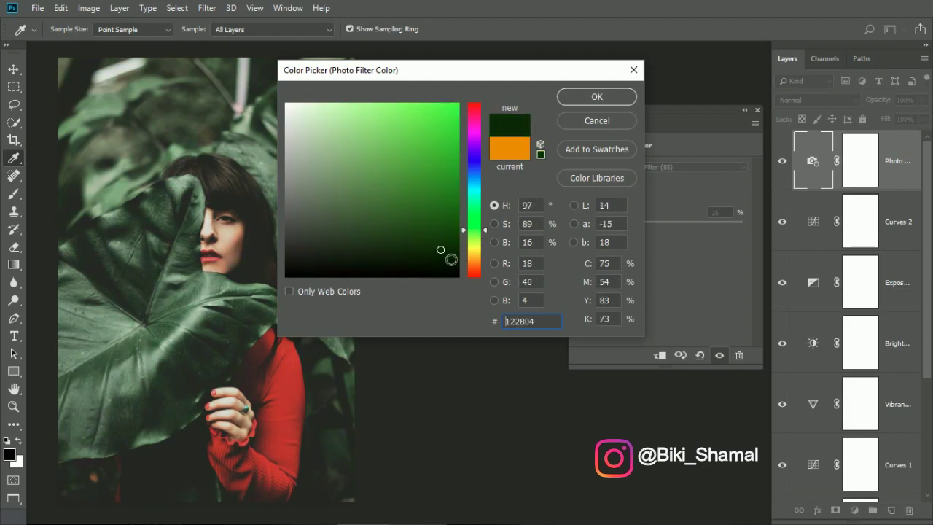
left_click(598, 100)
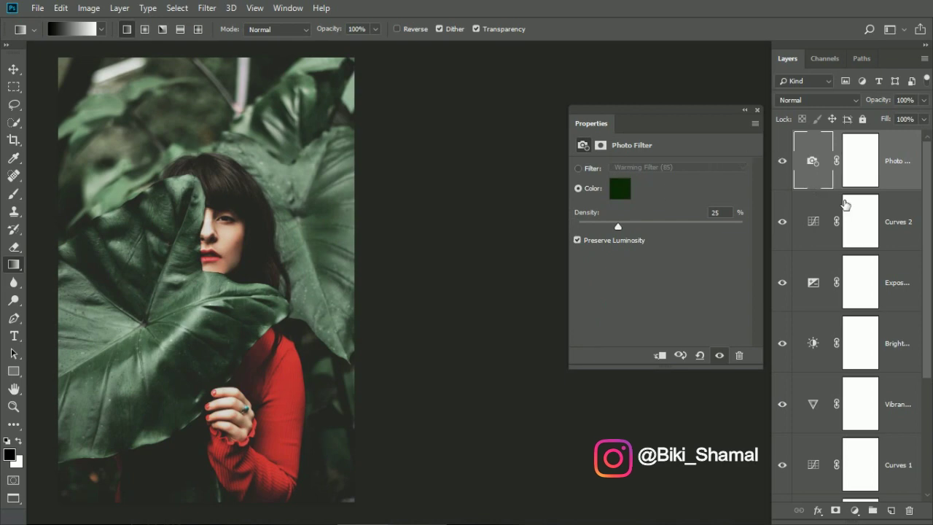
Step: Select every adjustment layer down to Hue/Saturation and group them as Group 1
scroll(868, 262, "down", 2)
scroll(883, 312, "down", 1)
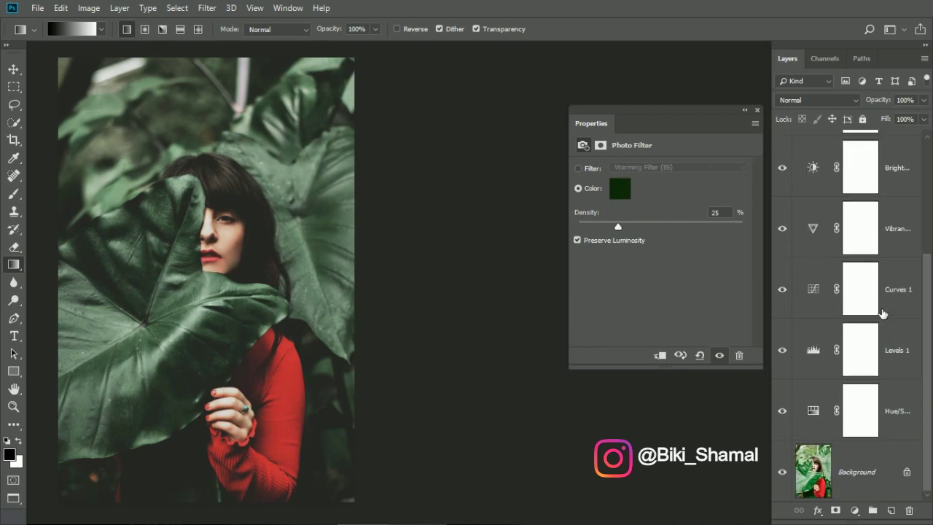
left_click(900, 418, "shift")
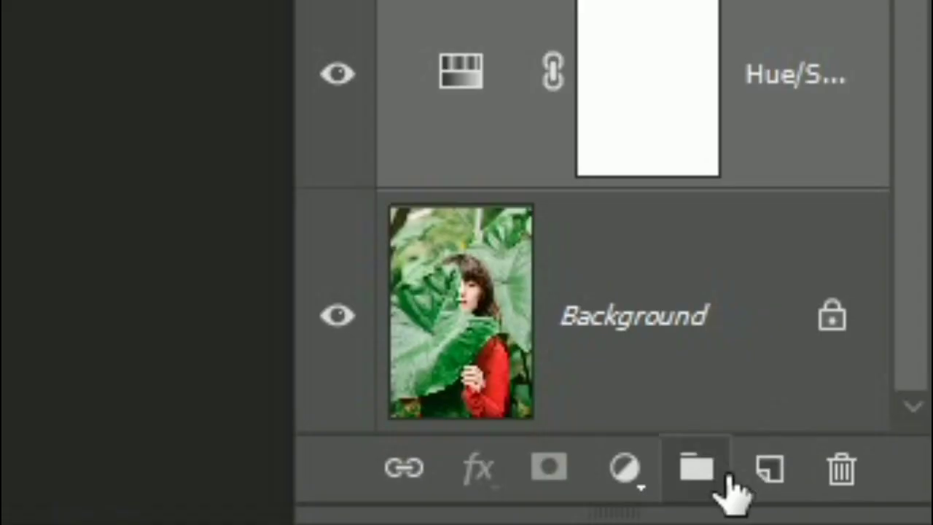
left_click(873, 511)
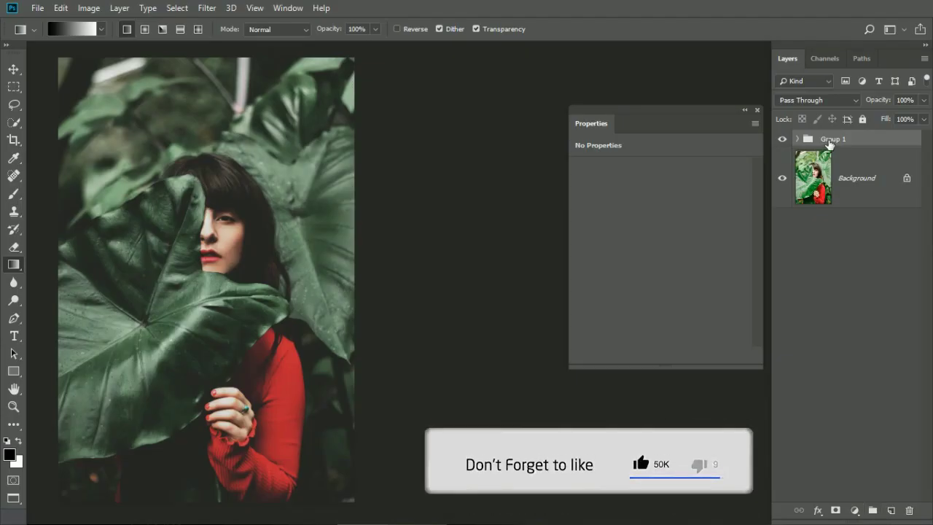
Step: Hide Group 1's adjustment layers to reveal the original unedited photo
left_click(784, 140)
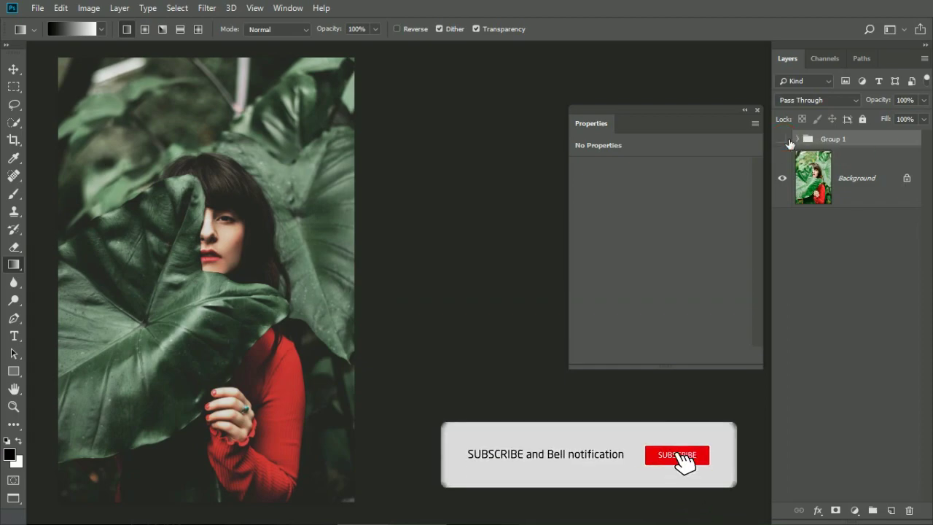